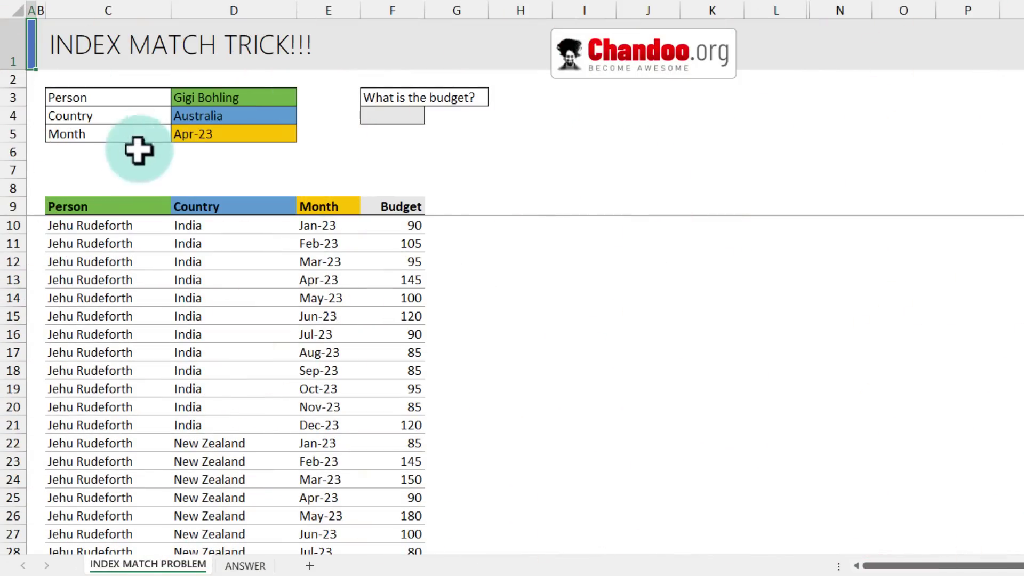
- Highlight the Person, Country, Month and Budget columns and the Person and Country criteria
left_click_drag(92, 207, 340, 425)
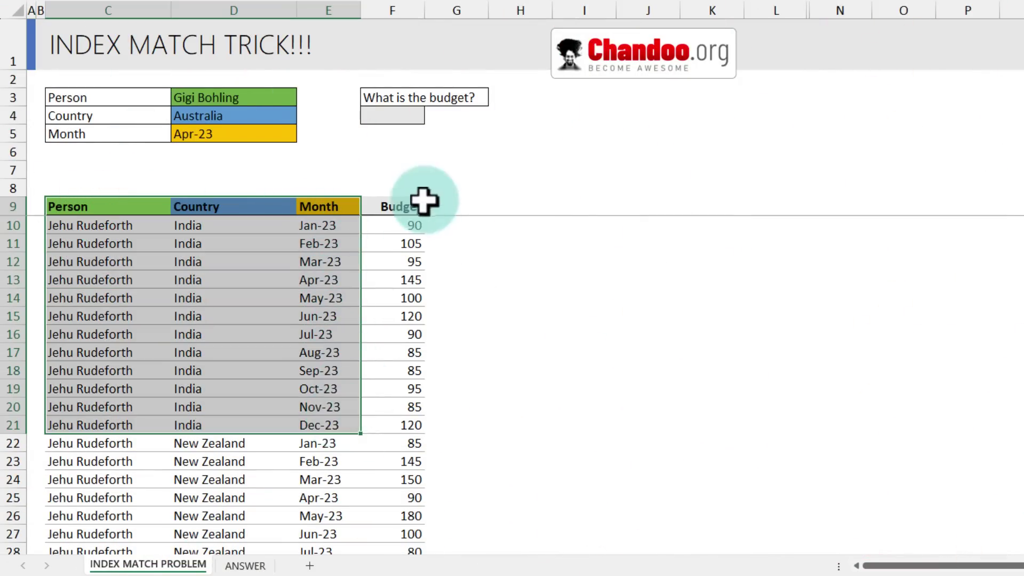
left_click_drag(413, 205, 405, 376)
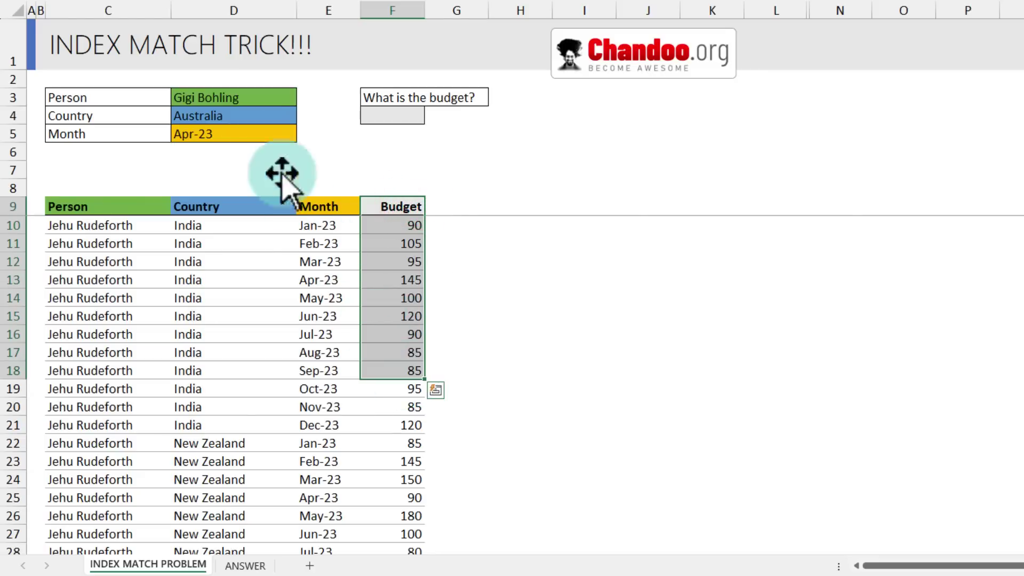
left_click(222, 98)
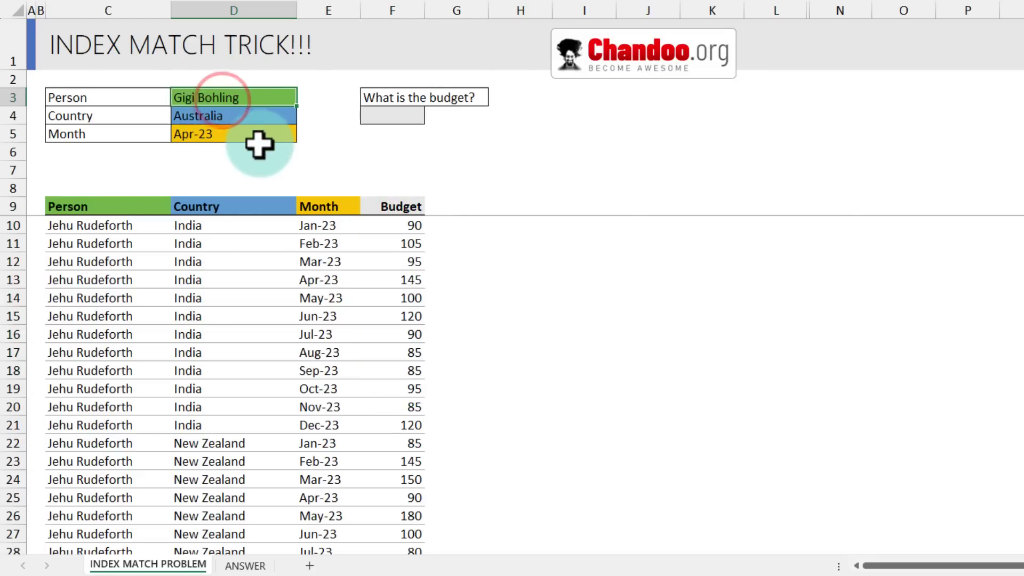
left_click(239, 118)
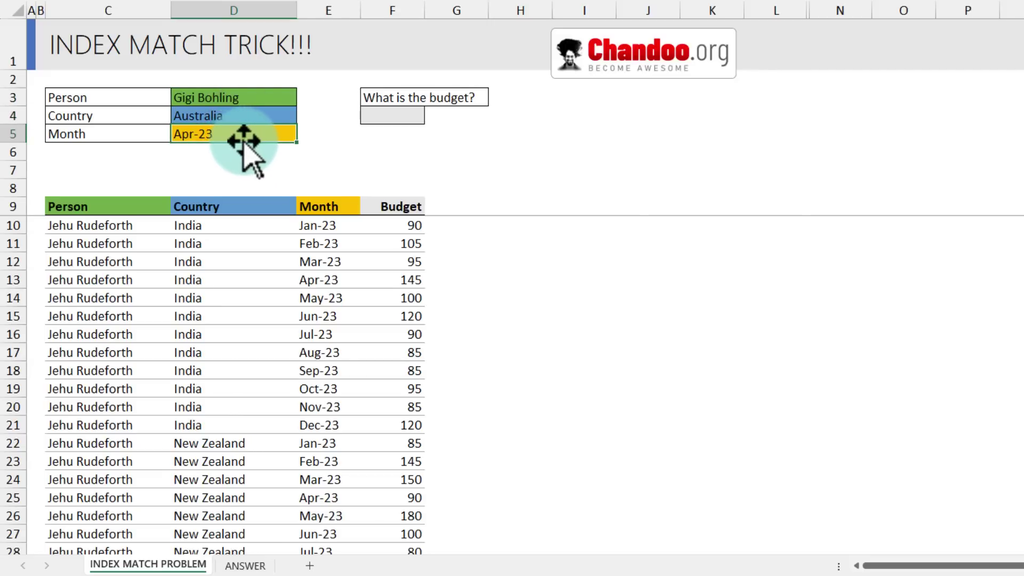
scroll(274, 400, "down", 4)
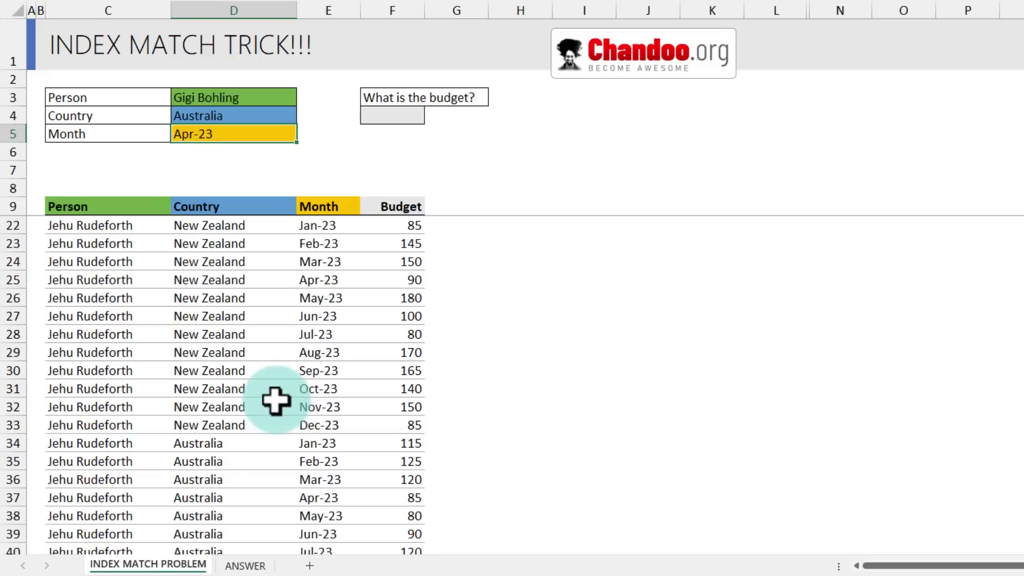
left_click_drag(87, 206, 334, 208)
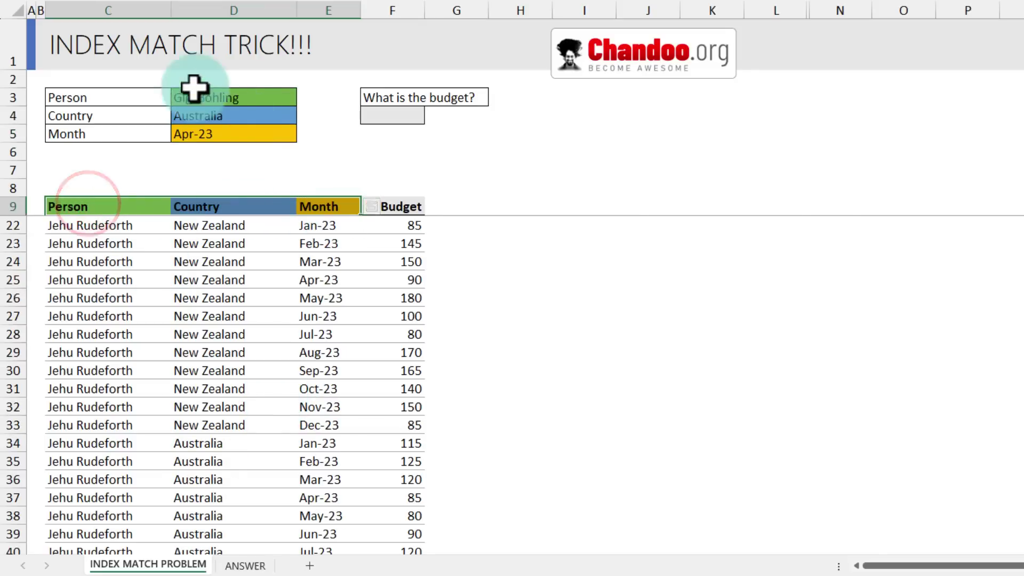
- Locate the row matching all three criteria with budget 130, then view F5 on the ANSWER sheet
scroll(250, 310, "down", 8)
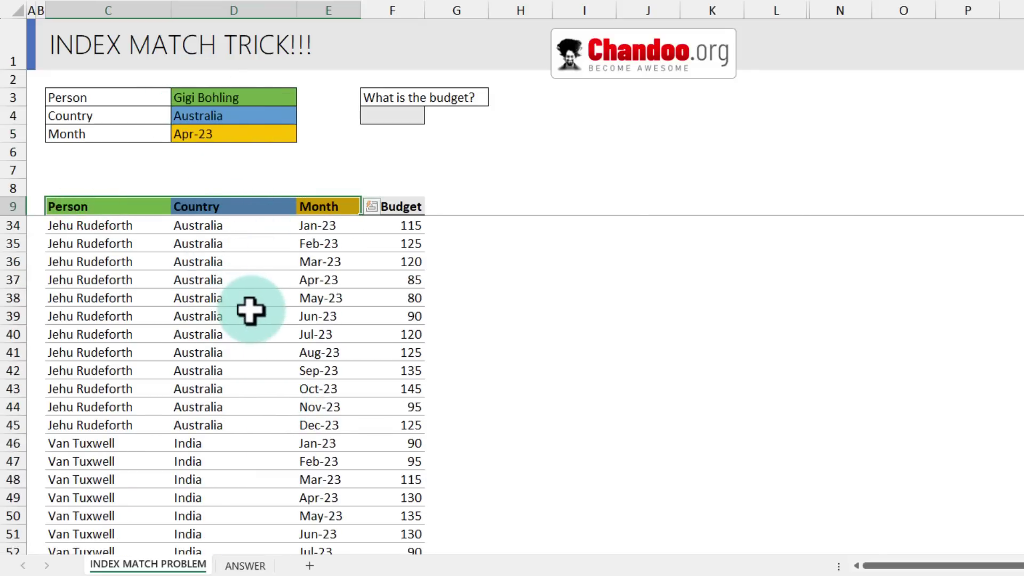
scroll(250, 310, "down", 11)
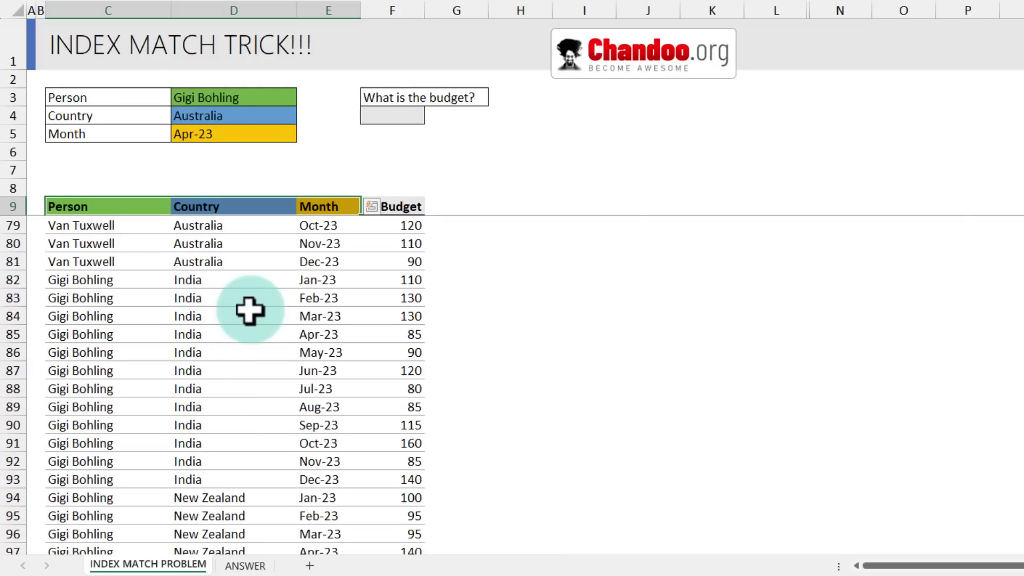
scroll(250, 309, "down", 8)
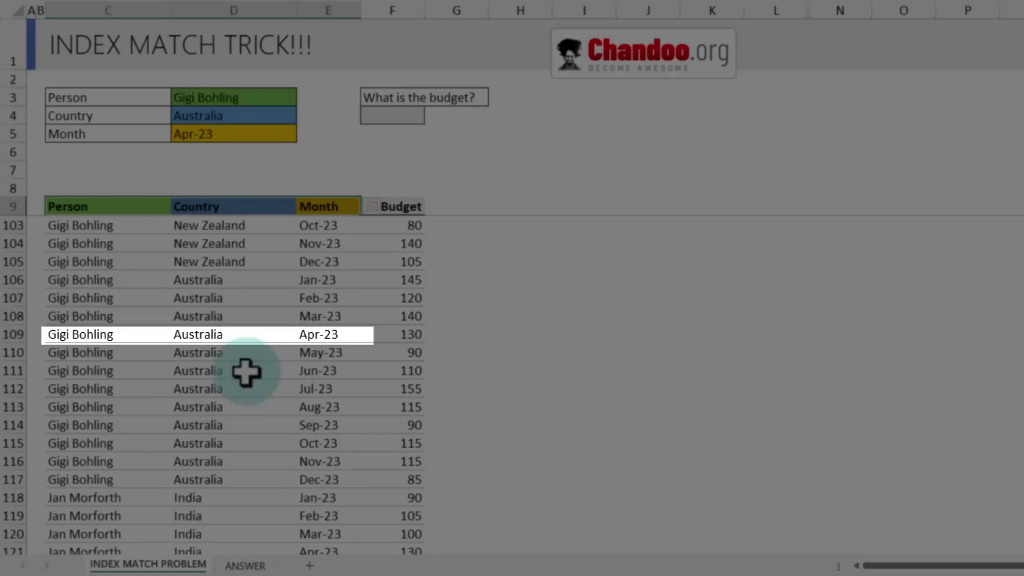
left_click_drag(73, 334, 339, 352)
left_click(416, 336)
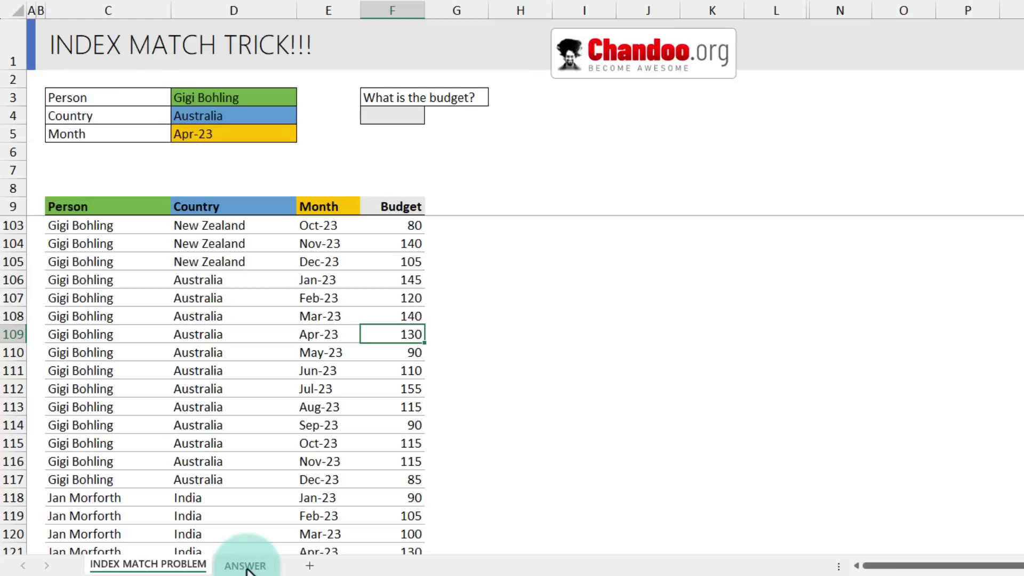
left_click(246, 565)
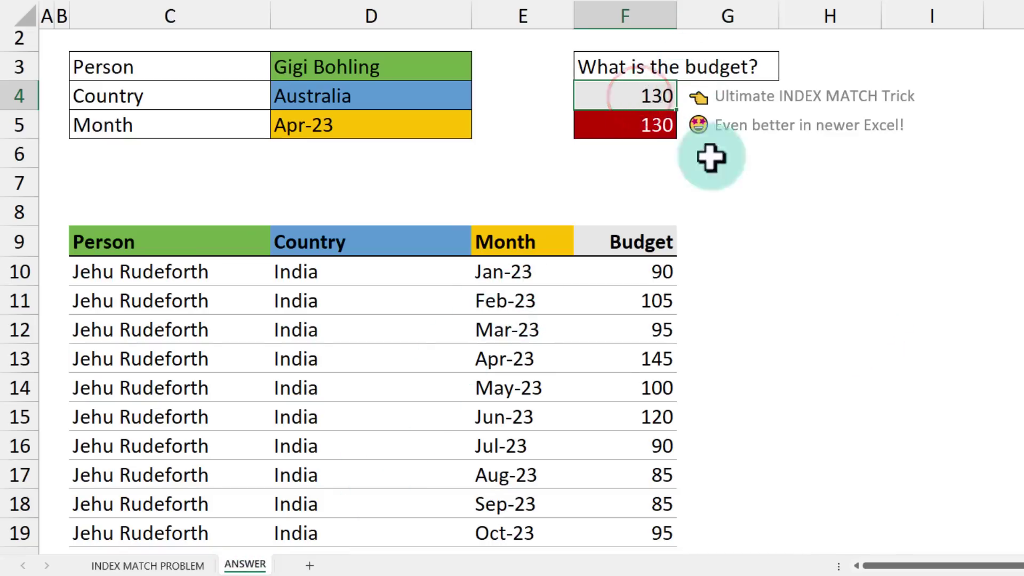
left_click(655, 126)
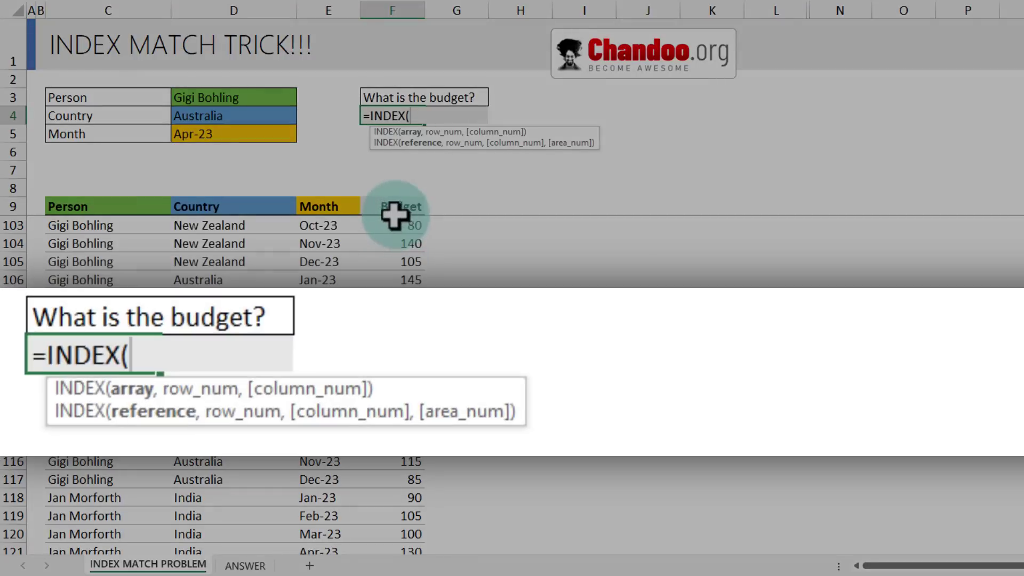
- Reference the budget range F10:F369 as the INDEX array in F4
left_click(397, 222)
left_click(404, 206)
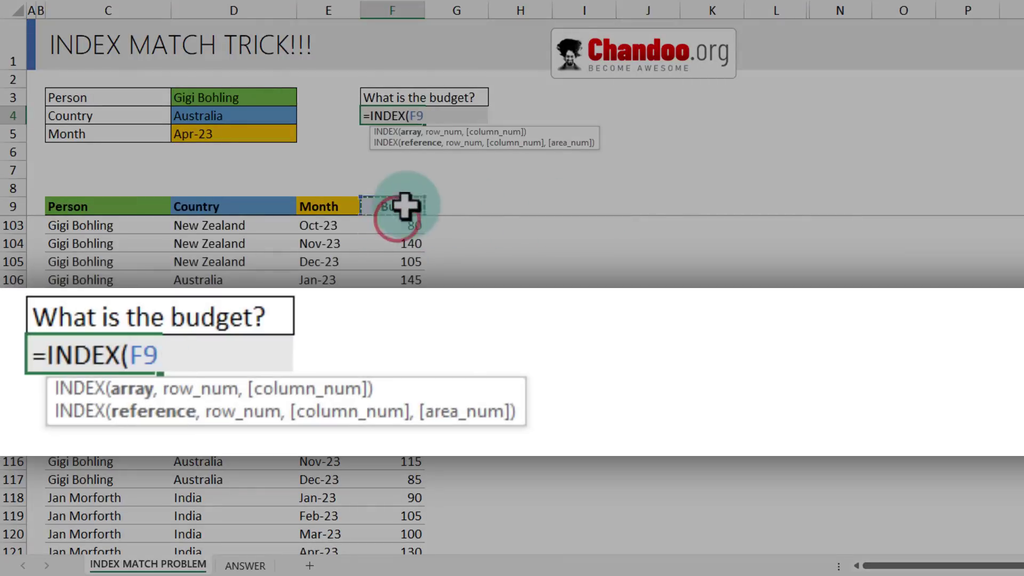
key("Down")
key("ctrl+shift+Down")
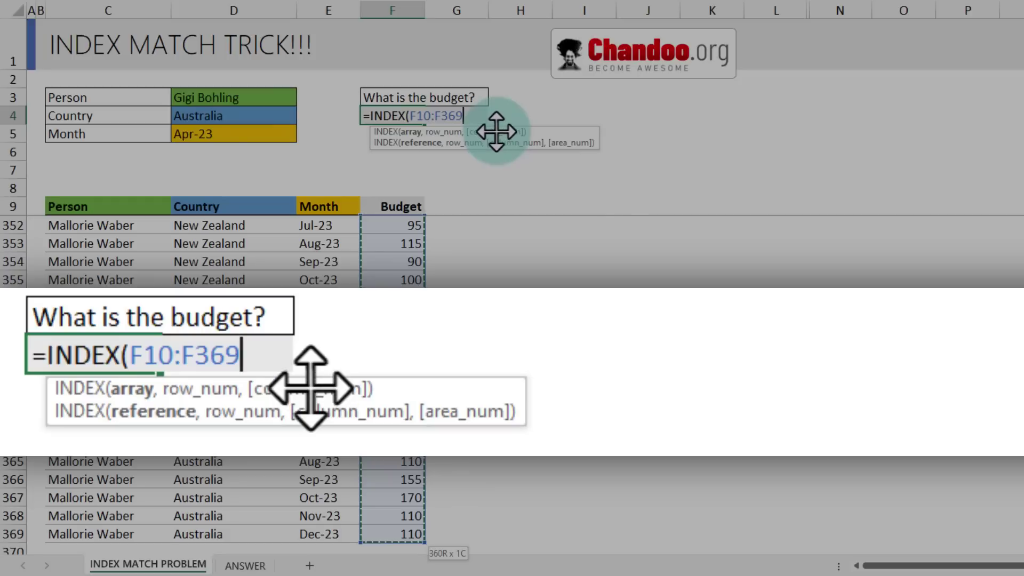
- Add MATCH(1, with the Person condition C10:C369=D3 to the F4 formula
type(",m")
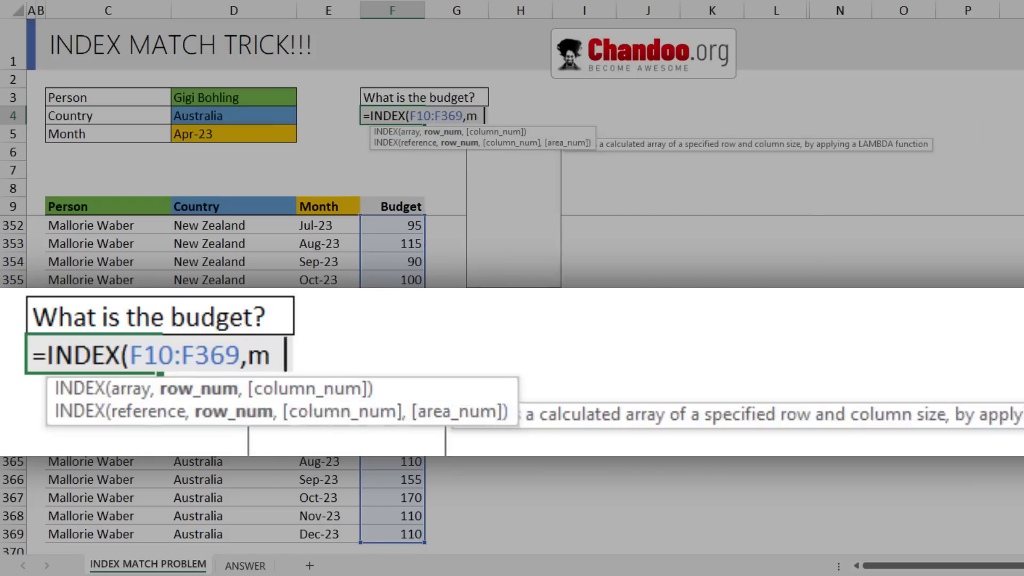
key("Tab")
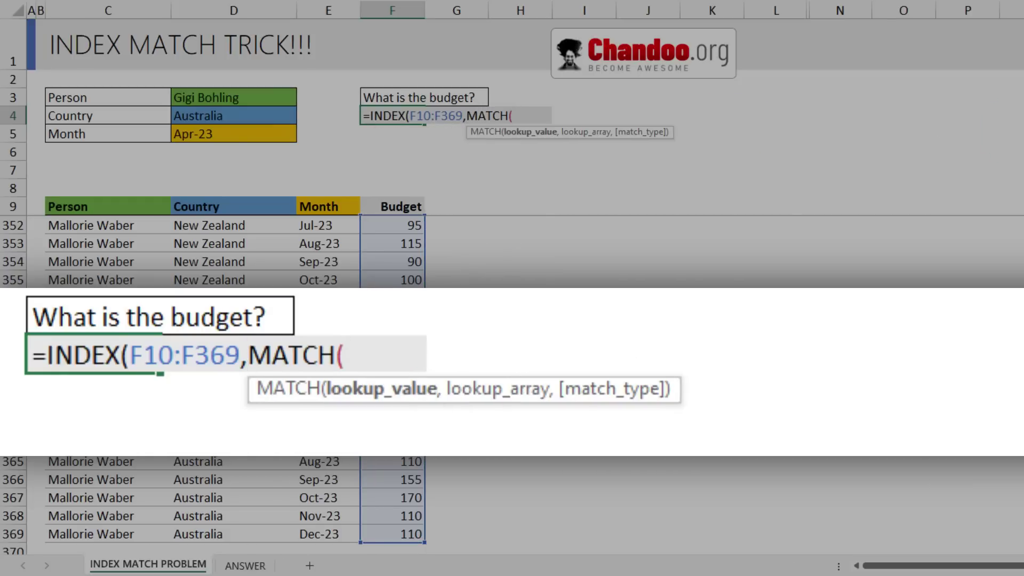
type("1,(")
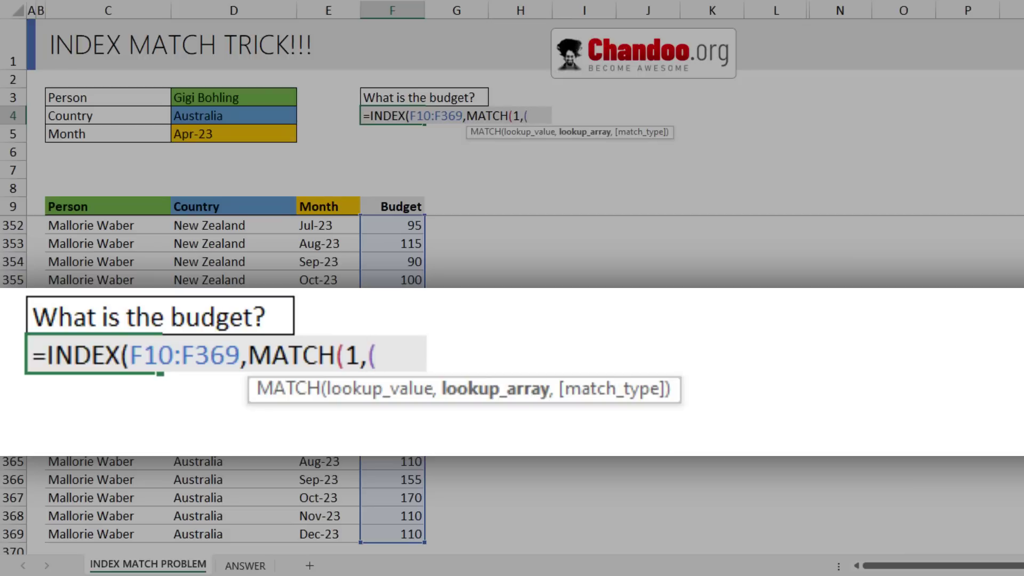
left_click(89, 203)
key("Down")
key("ctrl+shift+Down")
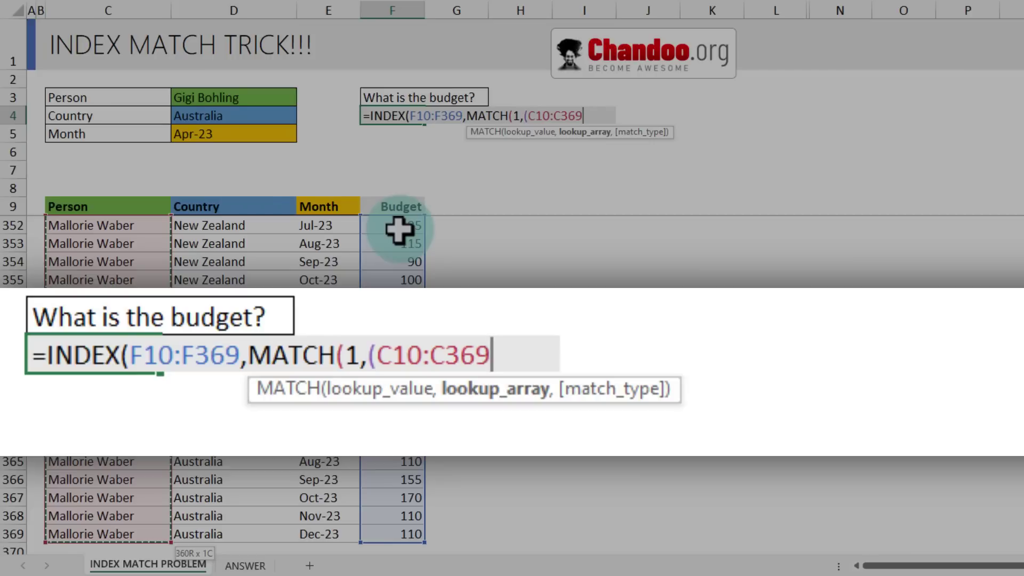
type("=")
left_click(225, 96)
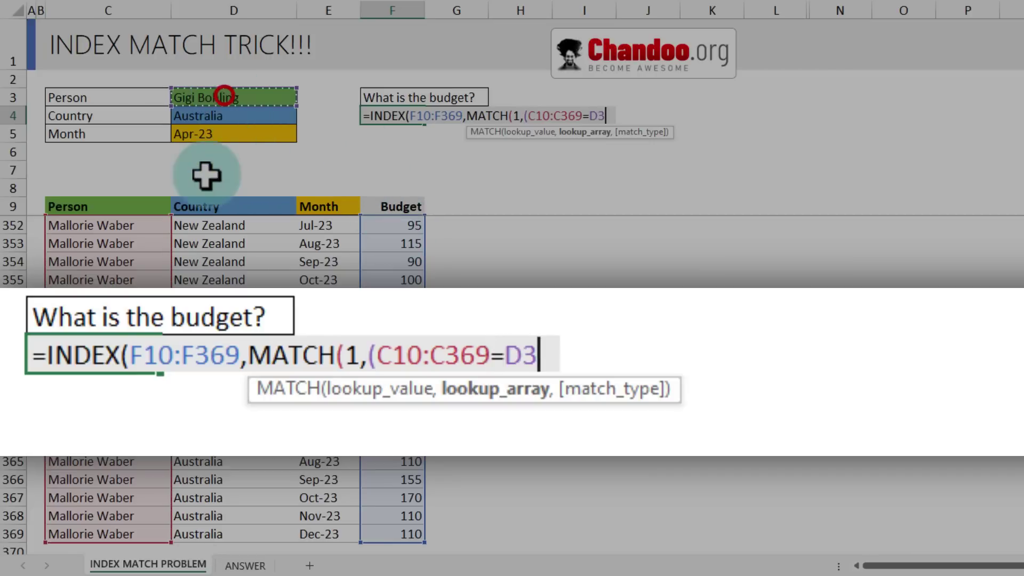
type(")*")
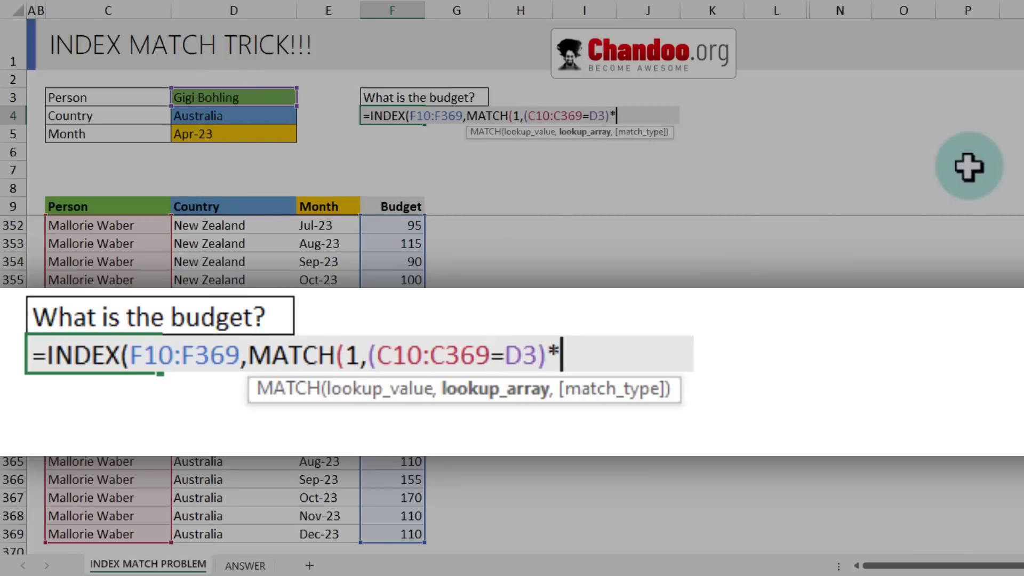
type("(")
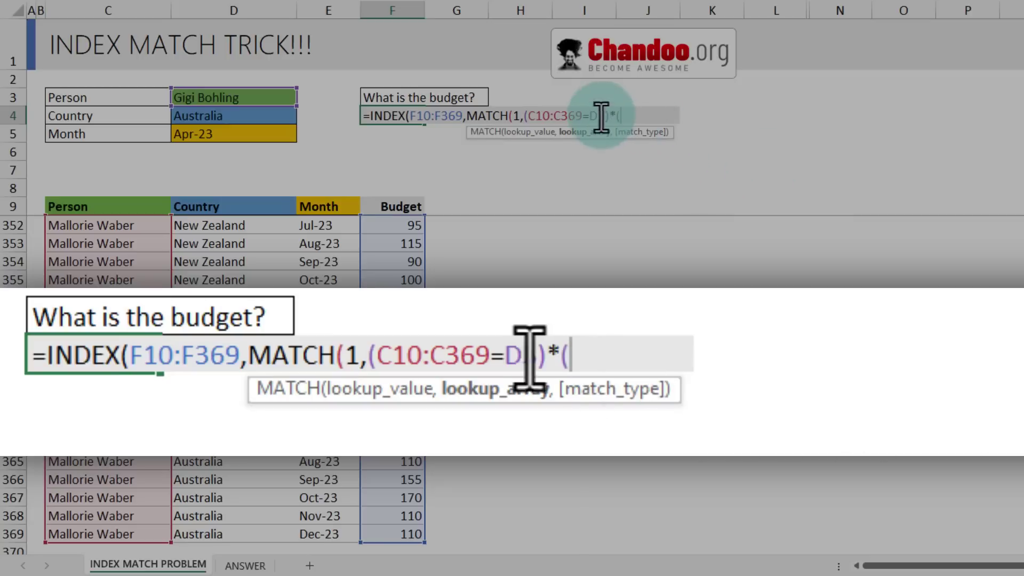
- Multiply in the Country condition D10:D369=D4 and the Month condition E10:E369=D5
left_click(613, 117)
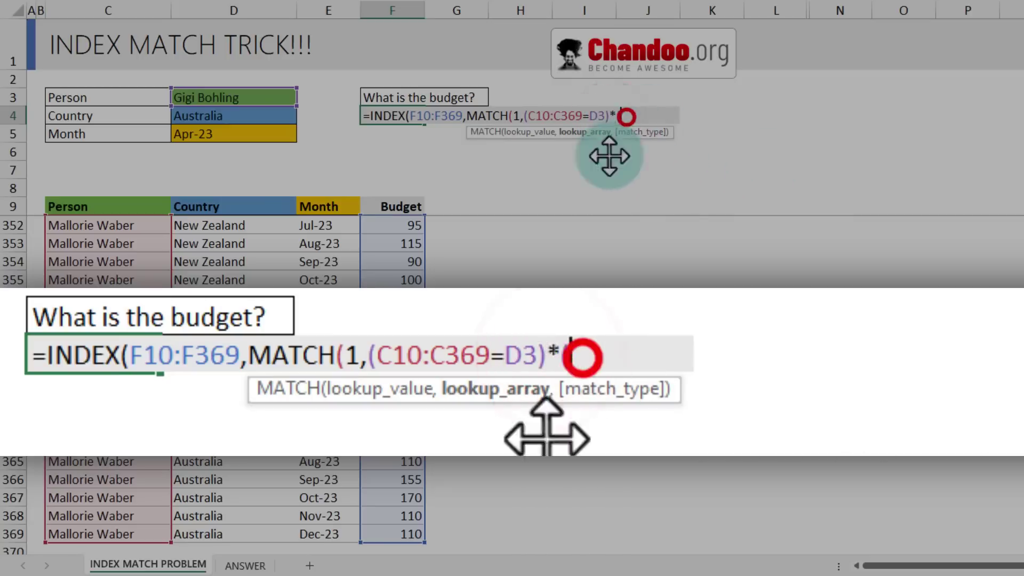
type("D10:D369=")
left_click(237, 114)
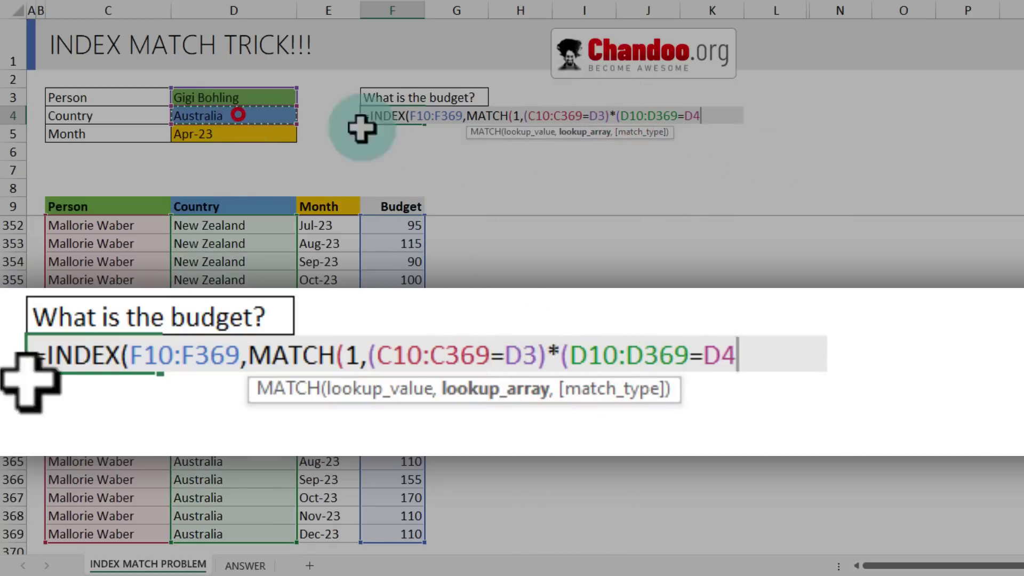
type(")*(")
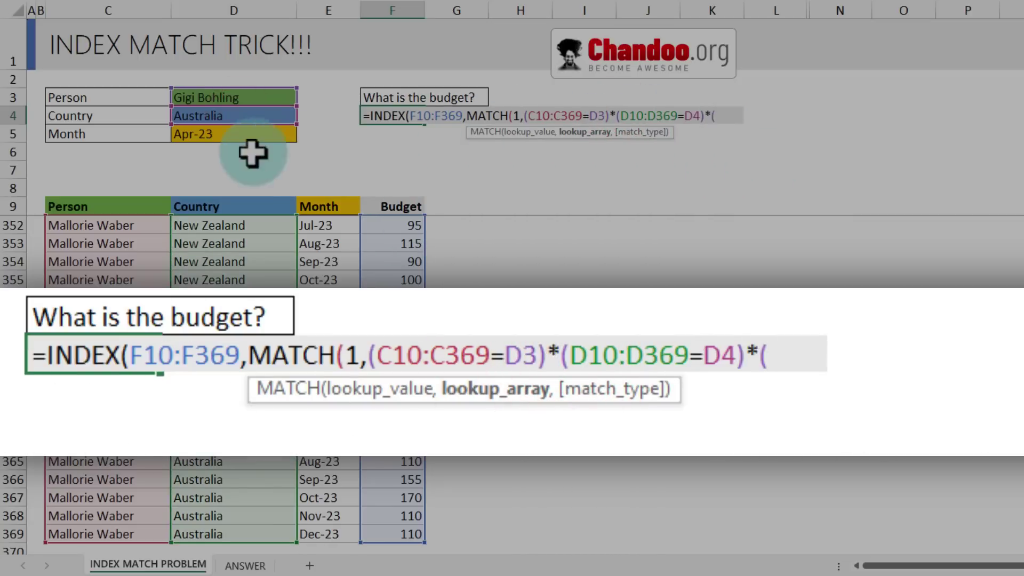
left_click(329, 207)
key("Down")
key("ctrl+shift+Down")
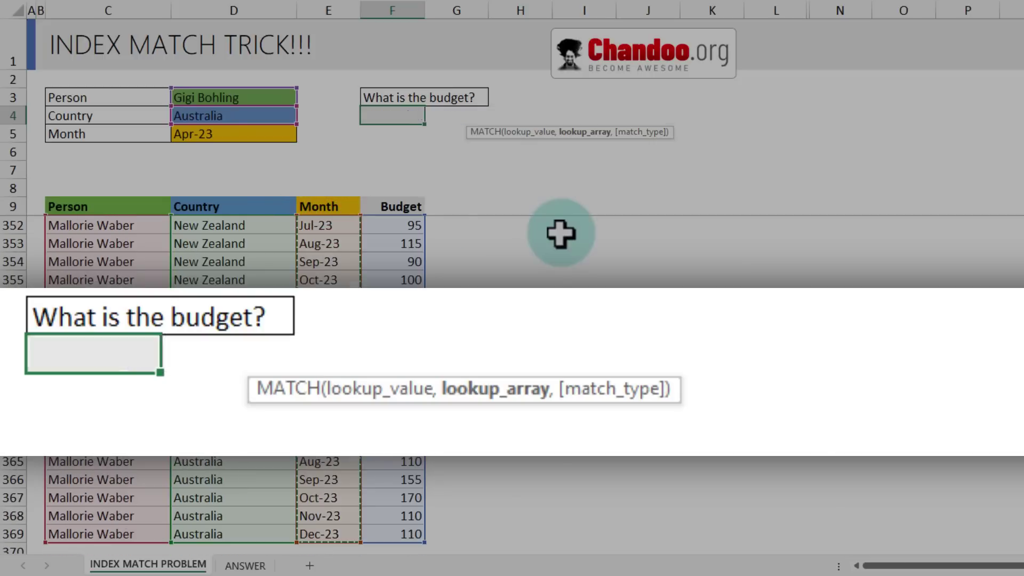
left_click(238, 135)
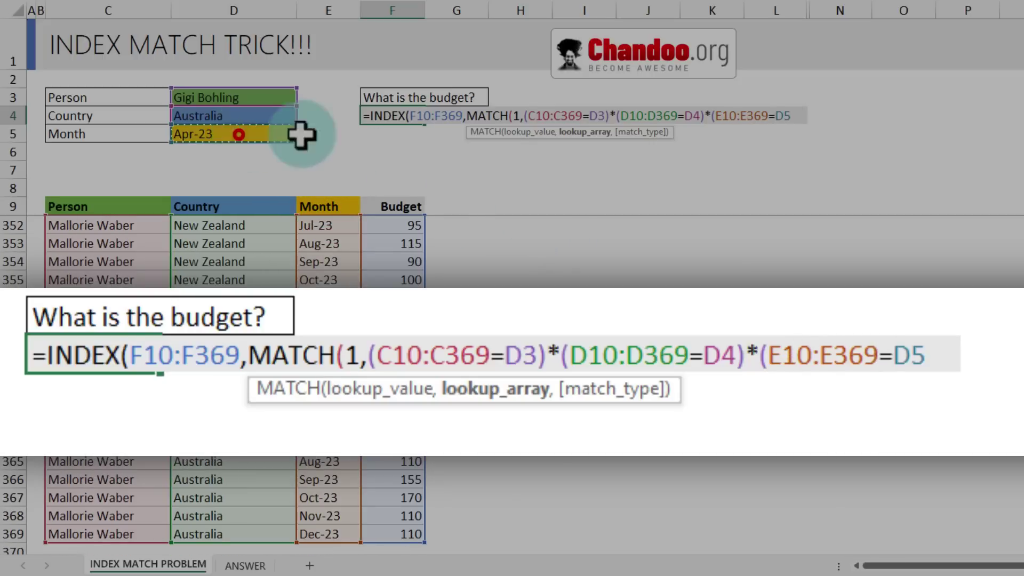
- Close MATCH with match type 0, close INDEX, and enter F4 as an array formula
type("),")
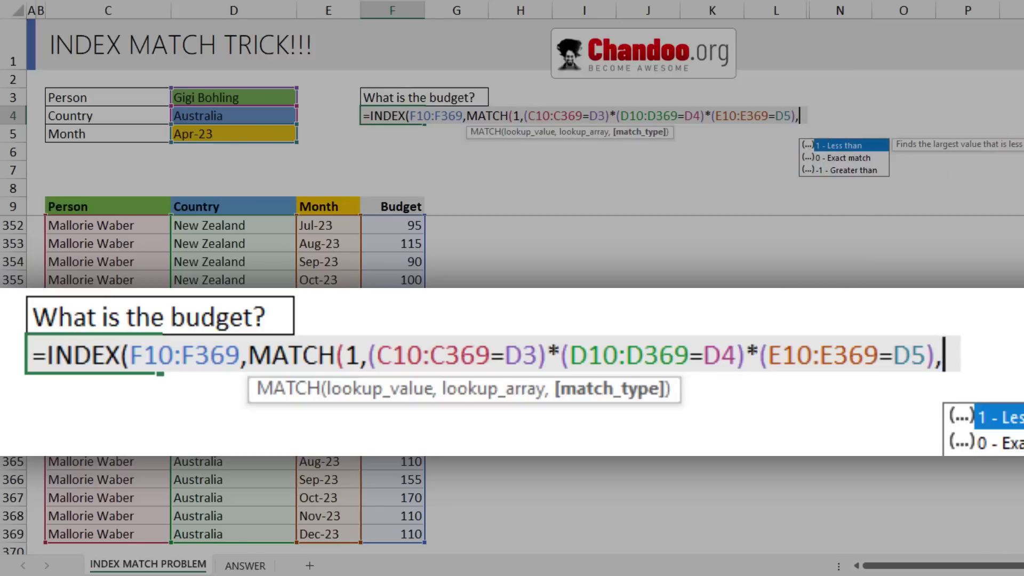
type("0)")
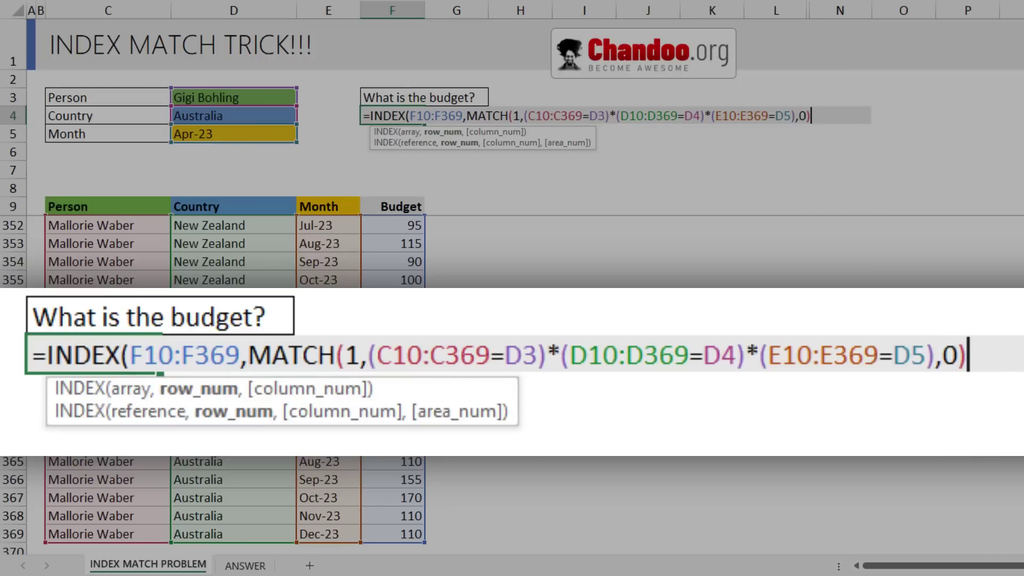
left_click(815, 114)
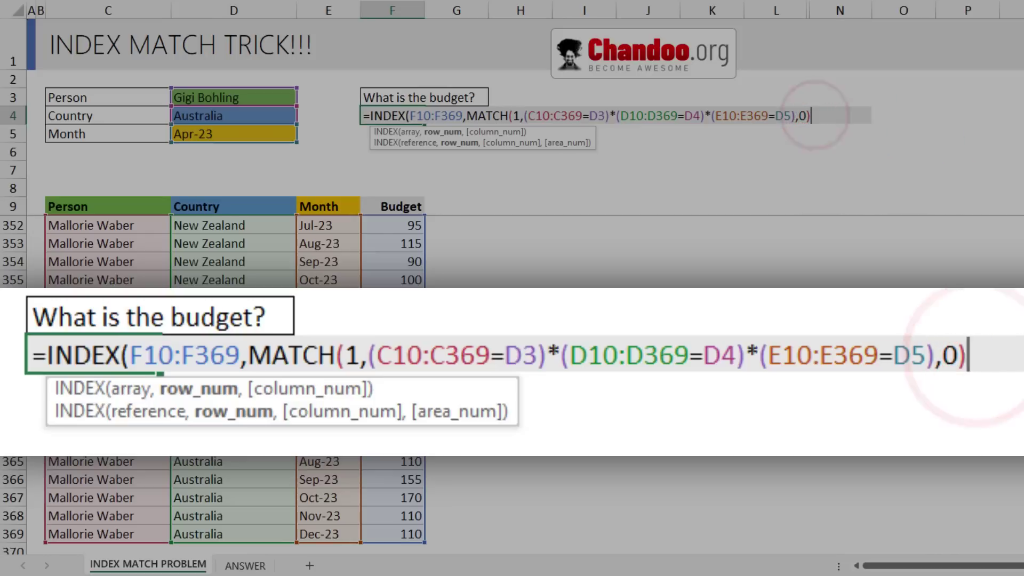
type(")")
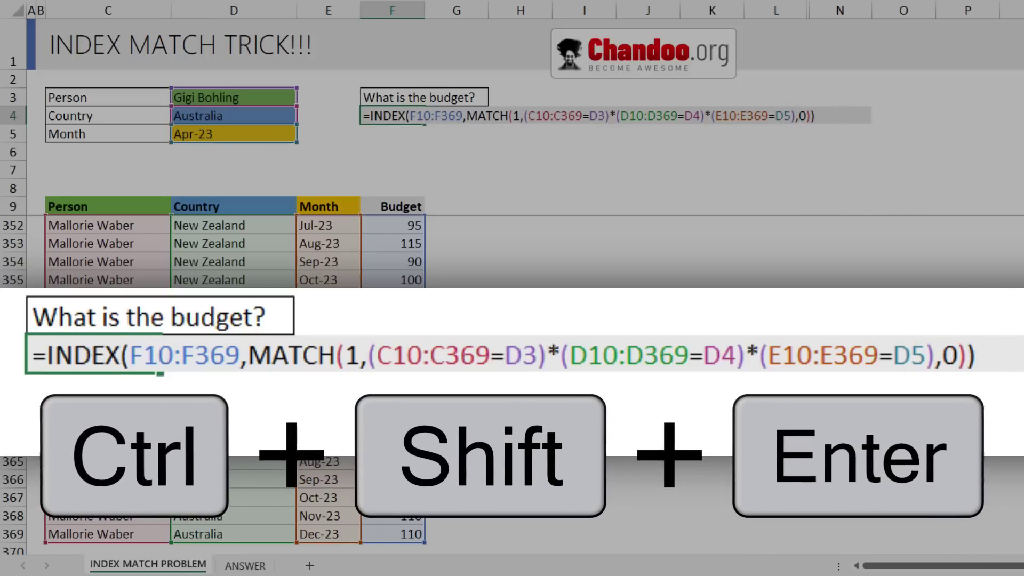
key("ctrl+shift+Return")
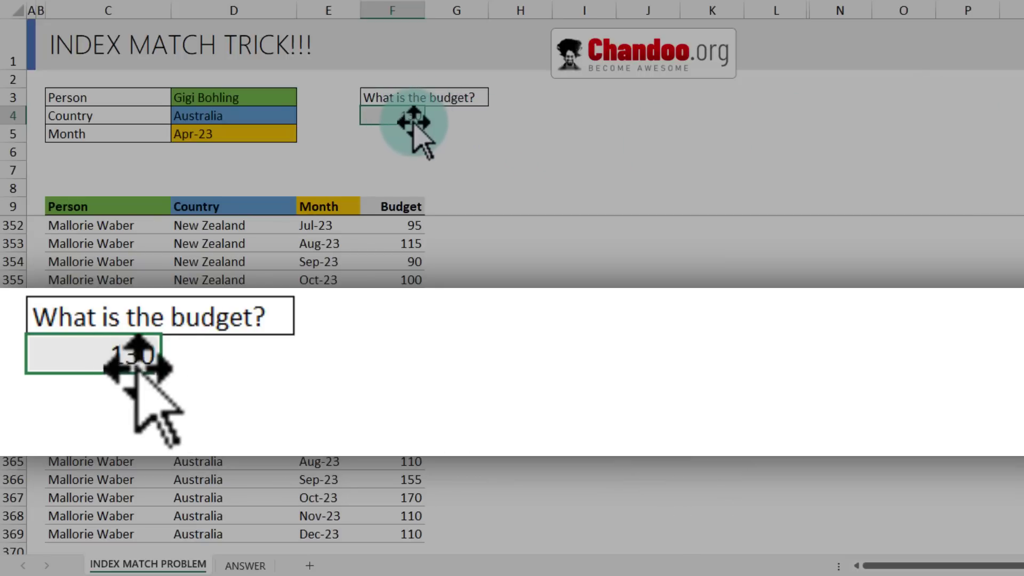
- Scroll up and verify the Australia Apr-23 row shows the budget 130
scroll(99, 370, "up", 4)
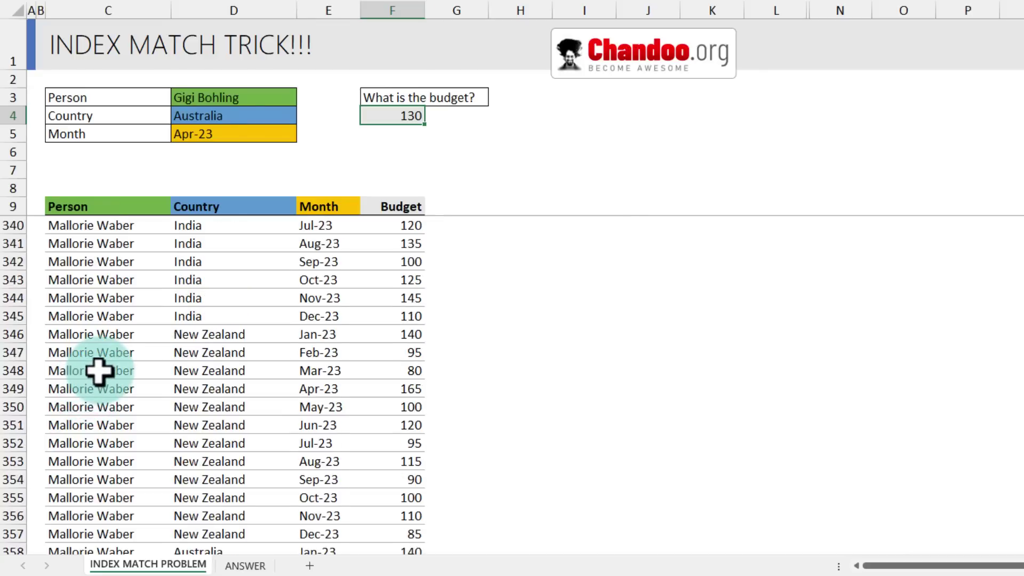
scroll(99, 371, "up", 20)
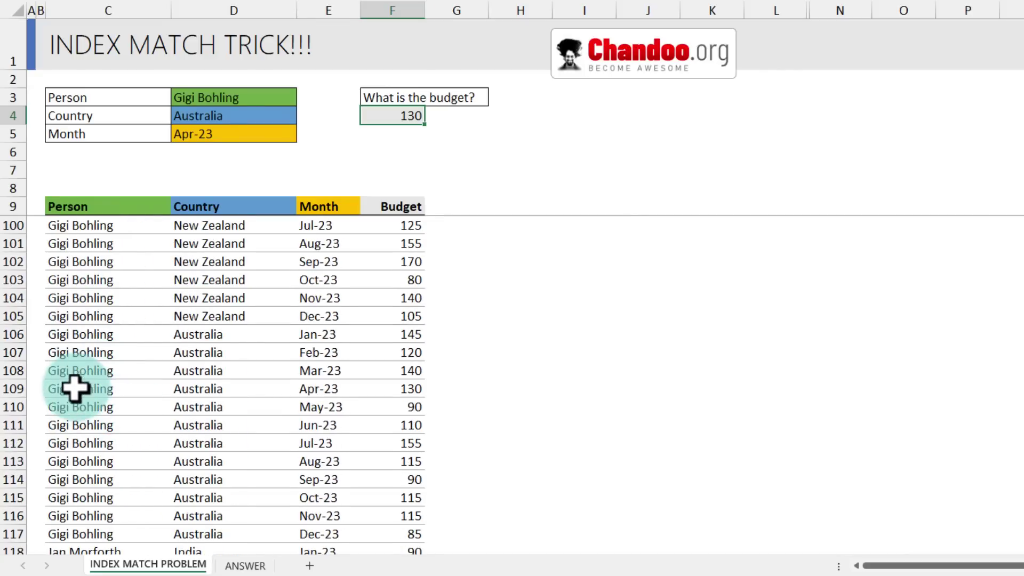
left_click_drag(74, 388, 372, 394)
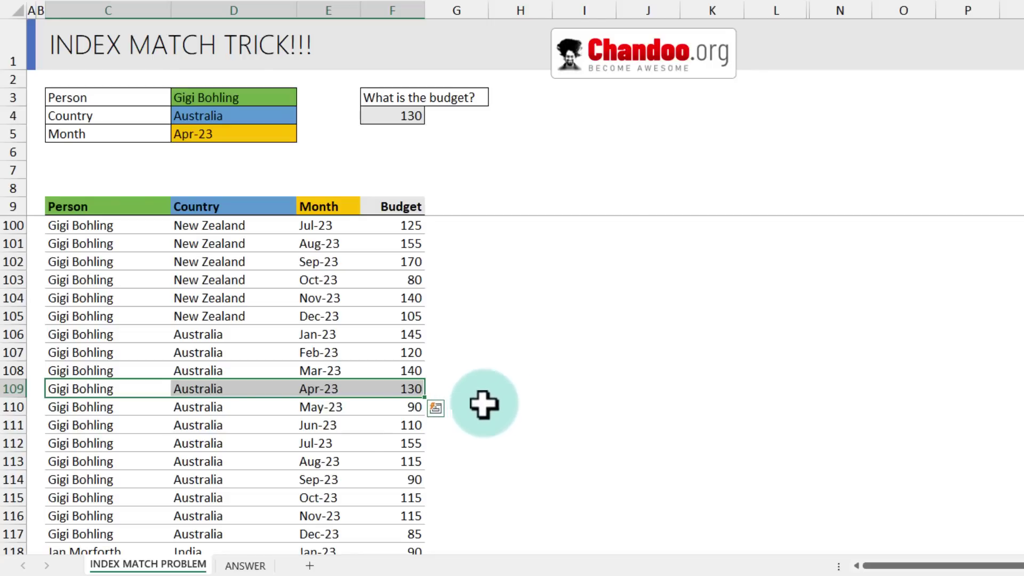
left_click(331, 408)
- Change the month in D5 to May-23 and confirm F4 matches row 110's budget of 90
left_click(207, 135)
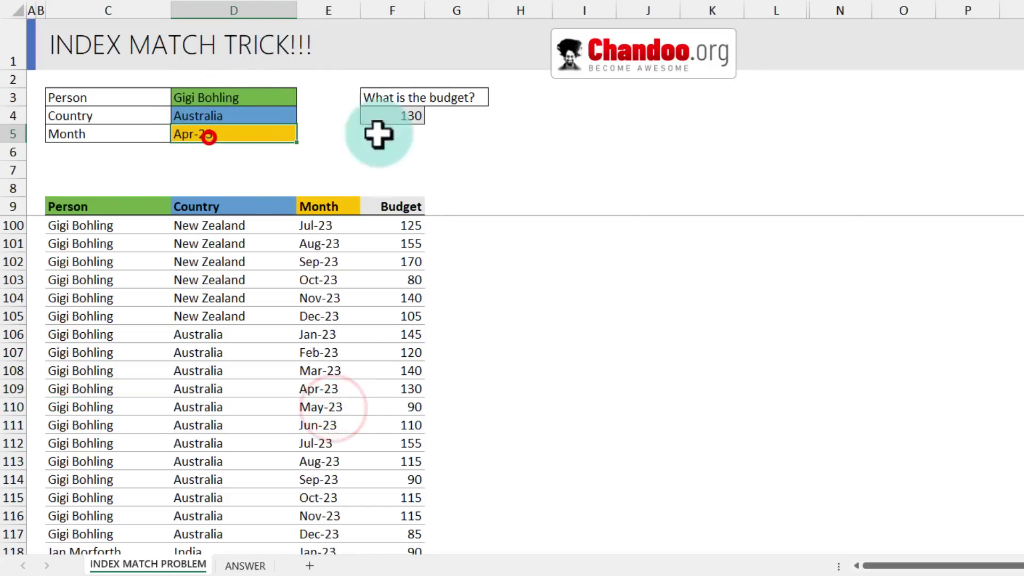
type("May")
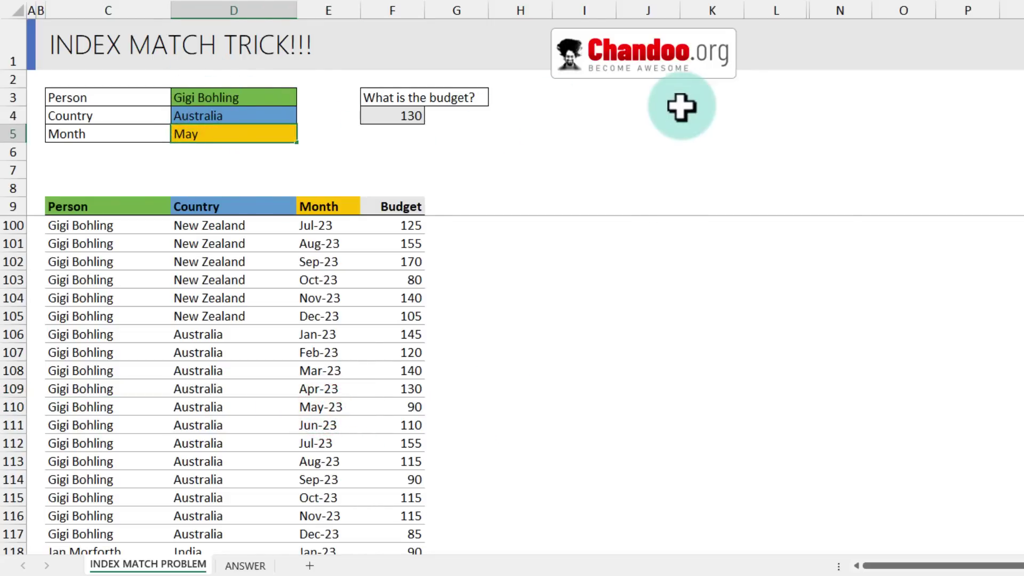
type("-23")
left_click(393, 115)
left_click(384, 407)
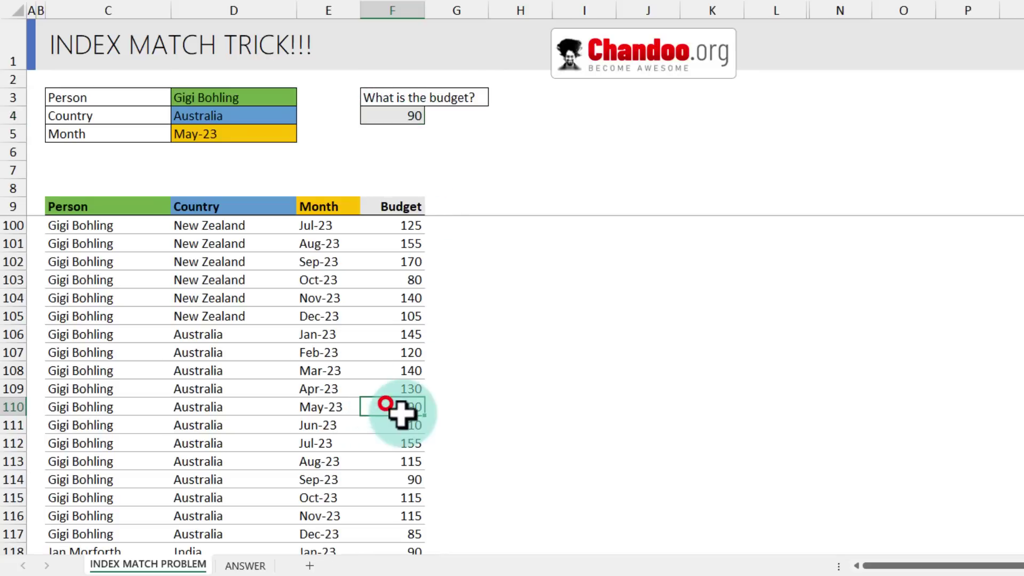
left_click_drag(58, 408, 336, 408)
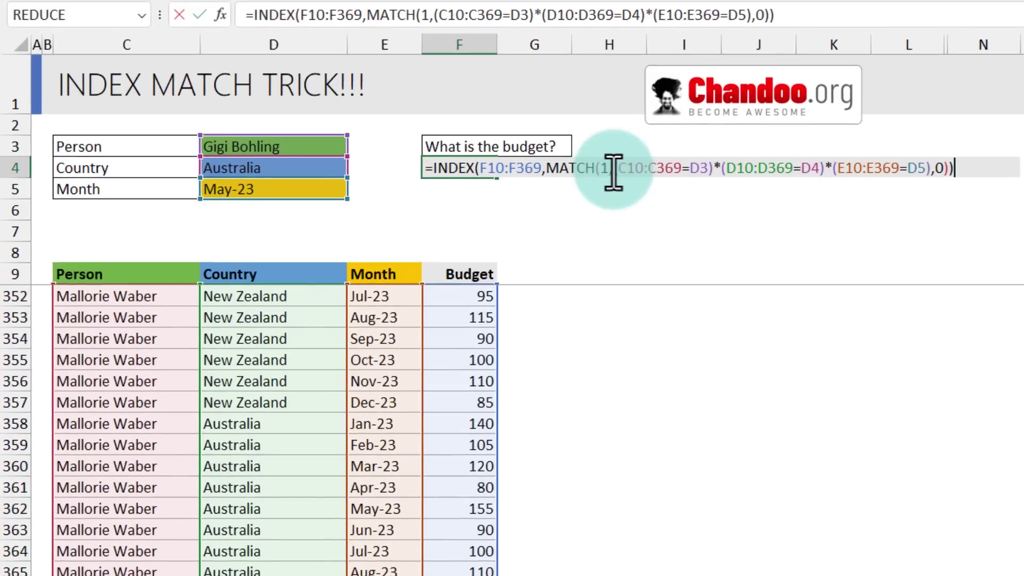
left_click_drag(613, 172, 931, 172)
key("ctrl+c")
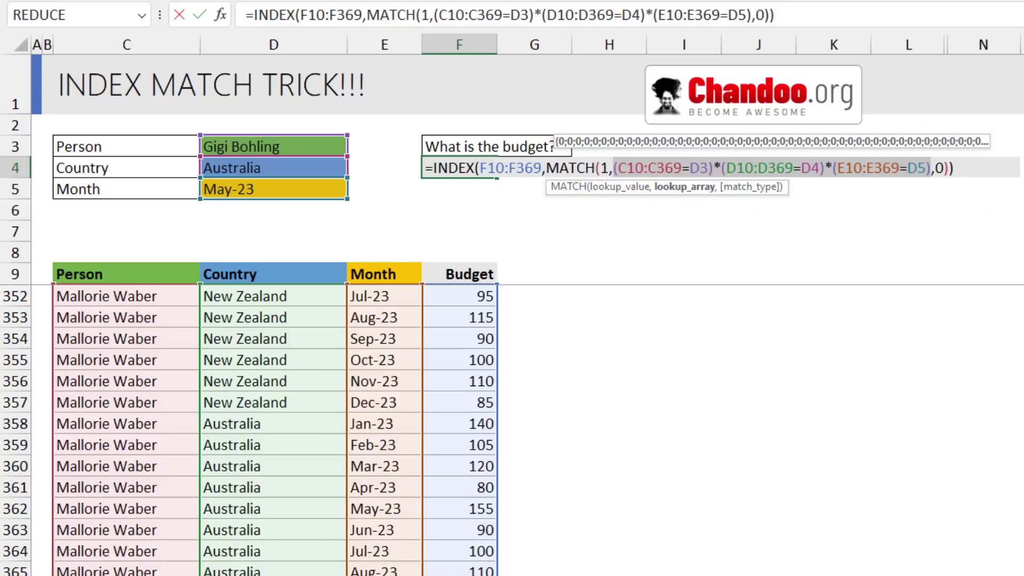
key("ctrl+equal")
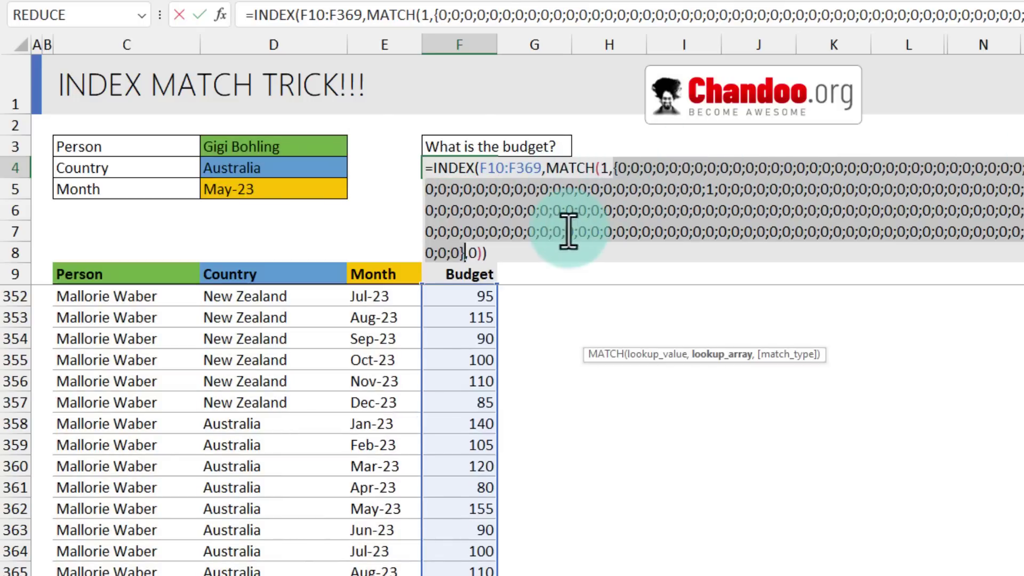
left_click(711, 189)
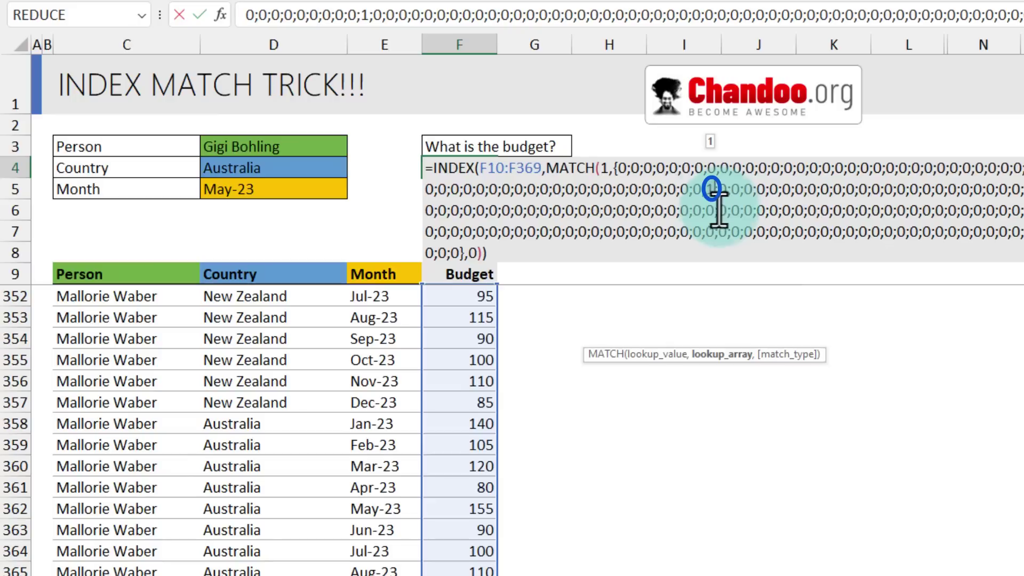
left_click(601, 170)
type("1")
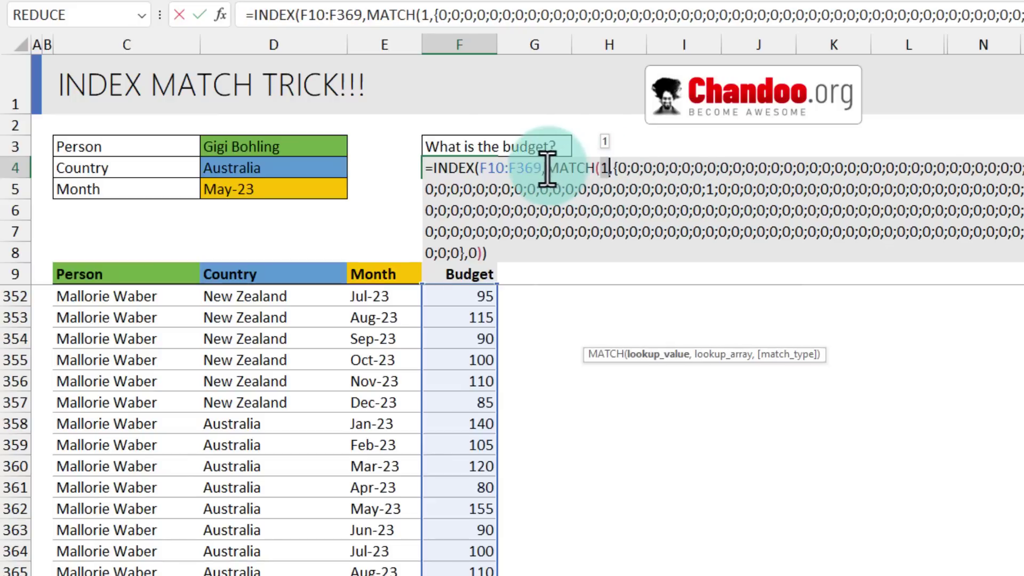
left_click_drag(547, 170, 1005, 192)
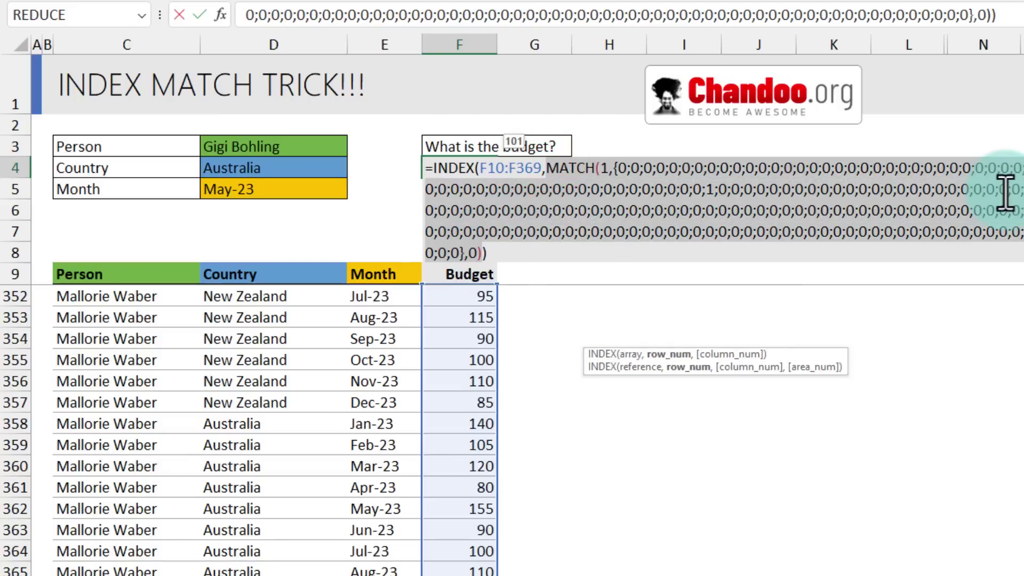
key("F9")
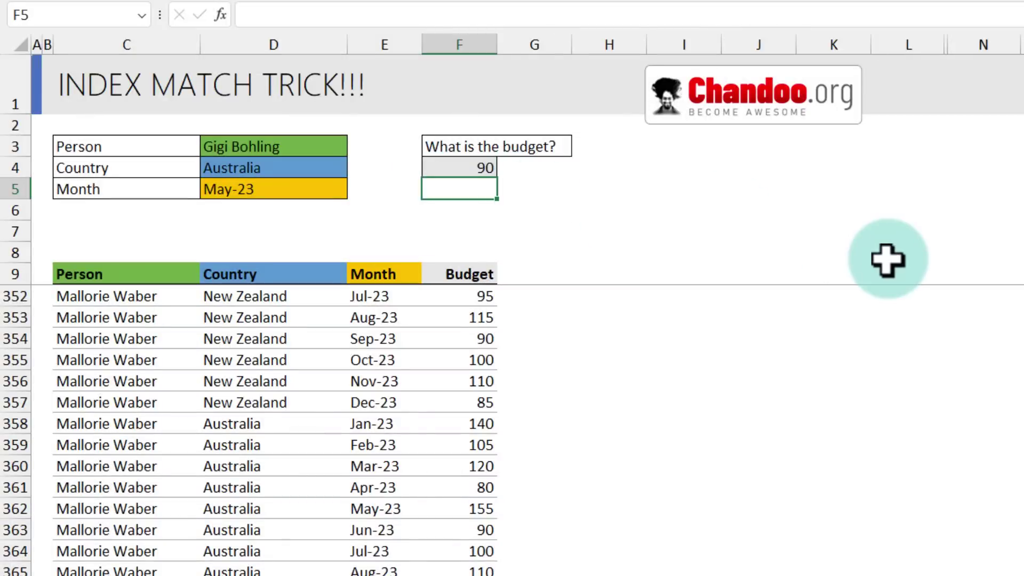
- Start F5 as =XLOOKUP(1, with the pasted three-condition product as the lookup array
type("=xl")
key("Tab")
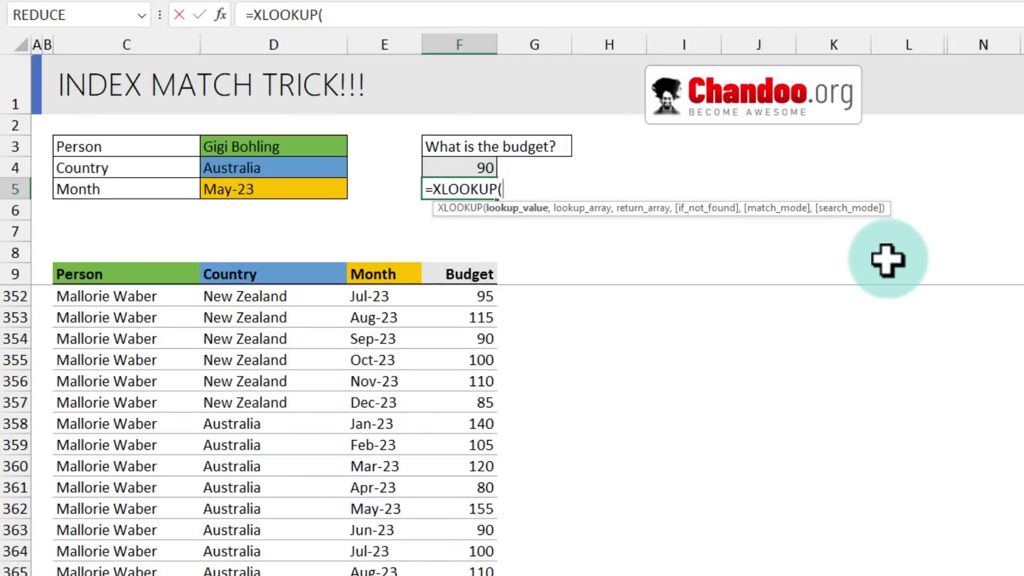
type("1,")
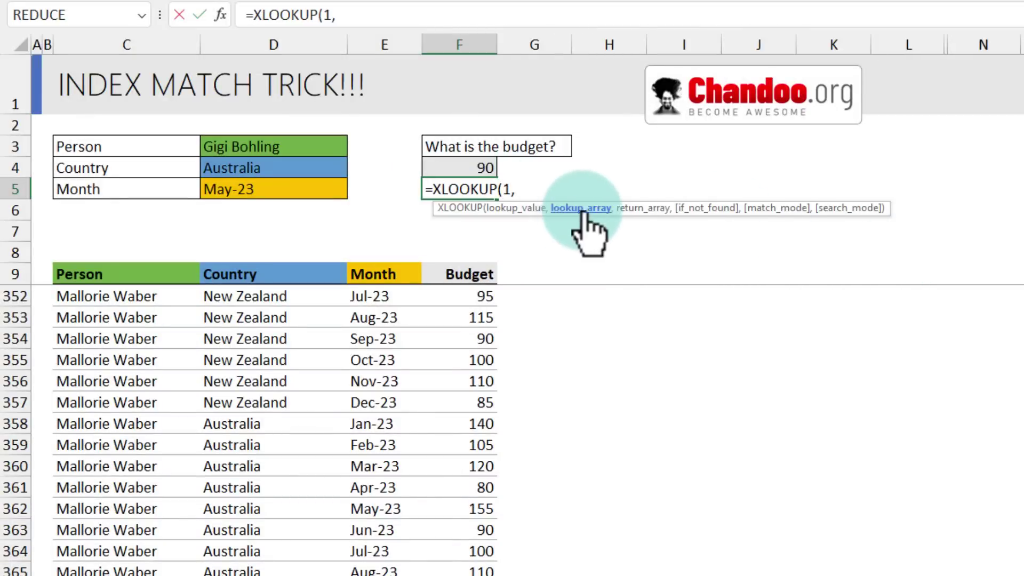
key("ctrl+v")
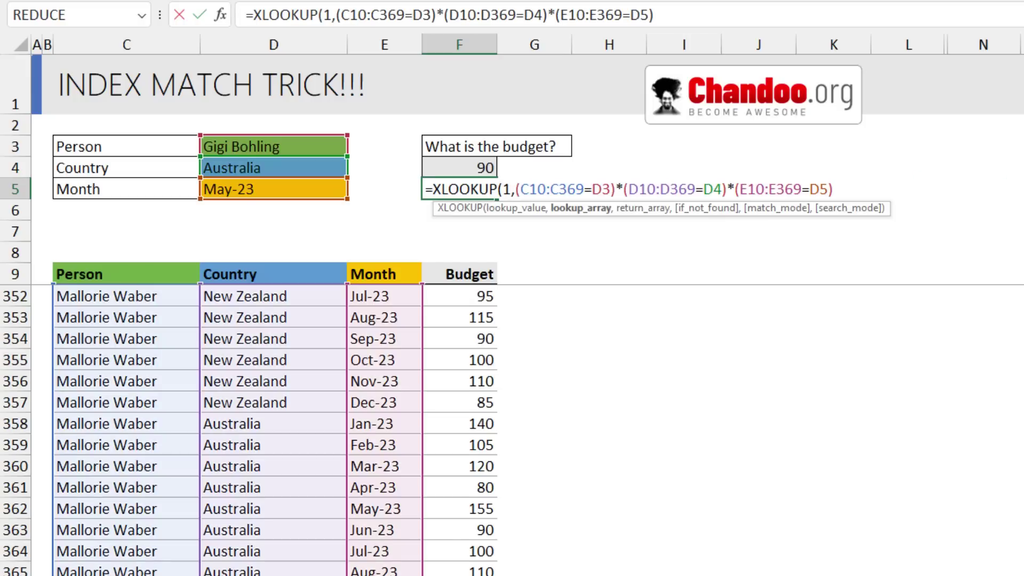
left_click_drag(515, 189, 832, 193)
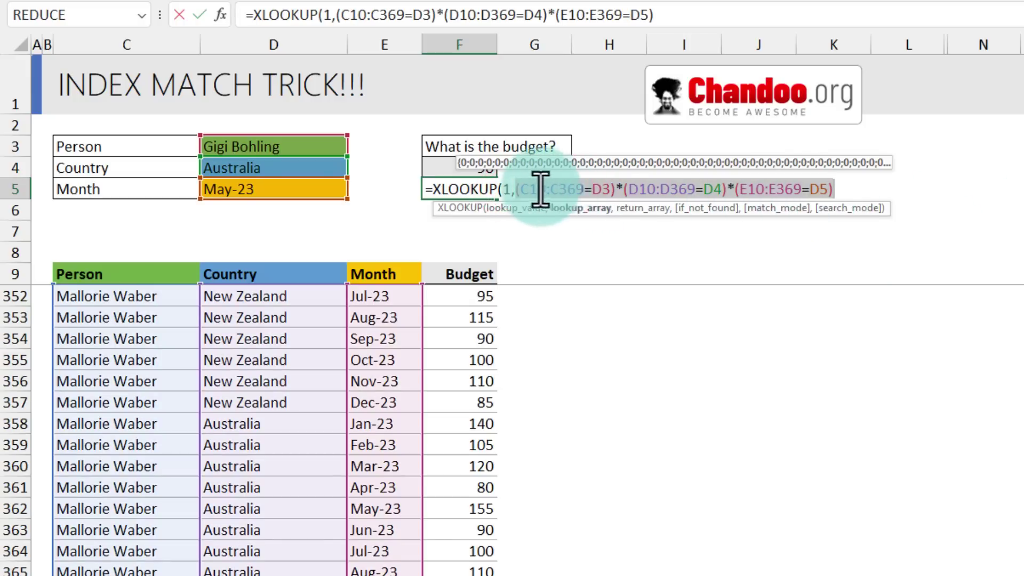
- Add F10:F369 as the XLOOKUP return array and close the formula
left_click(836, 190)
type(",")
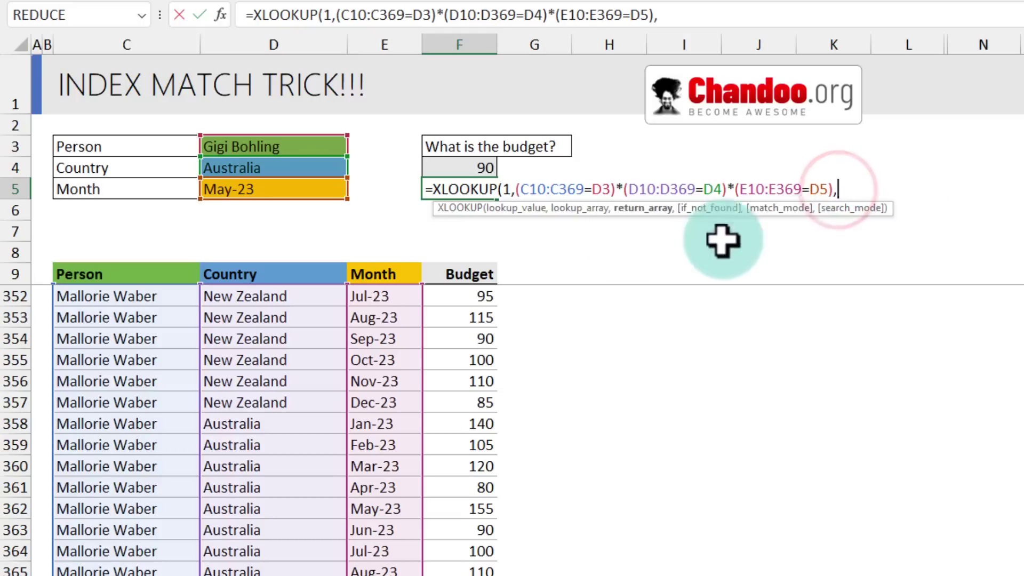
left_click(468, 274)
key("Down")
key("ctrl+shift+Down")
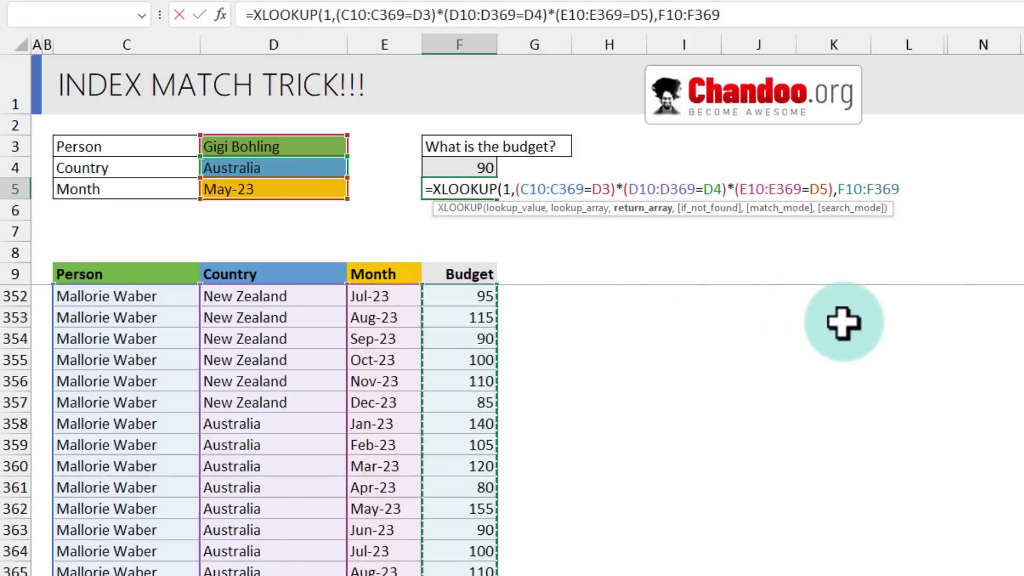
type(")")
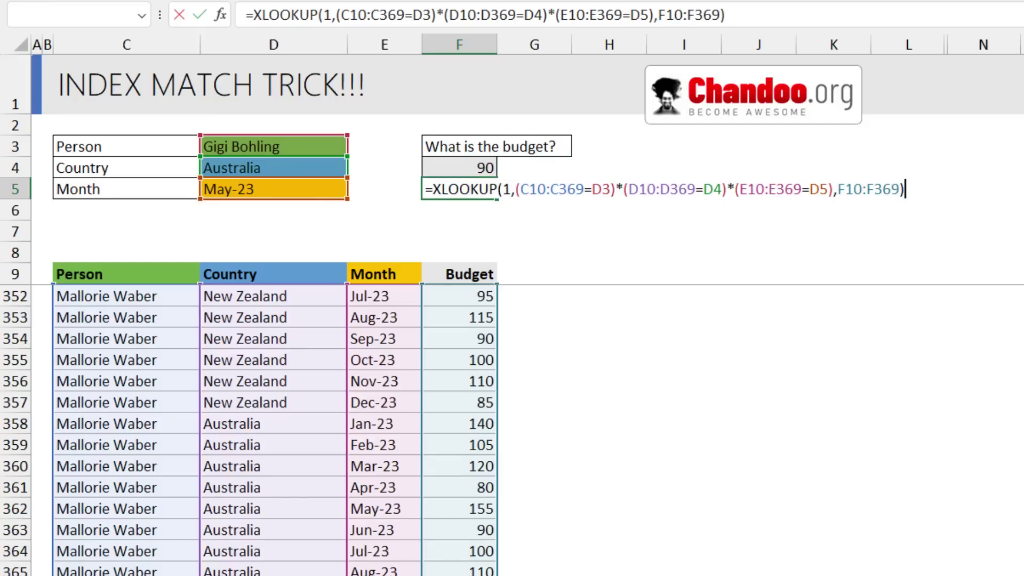
key("Return")
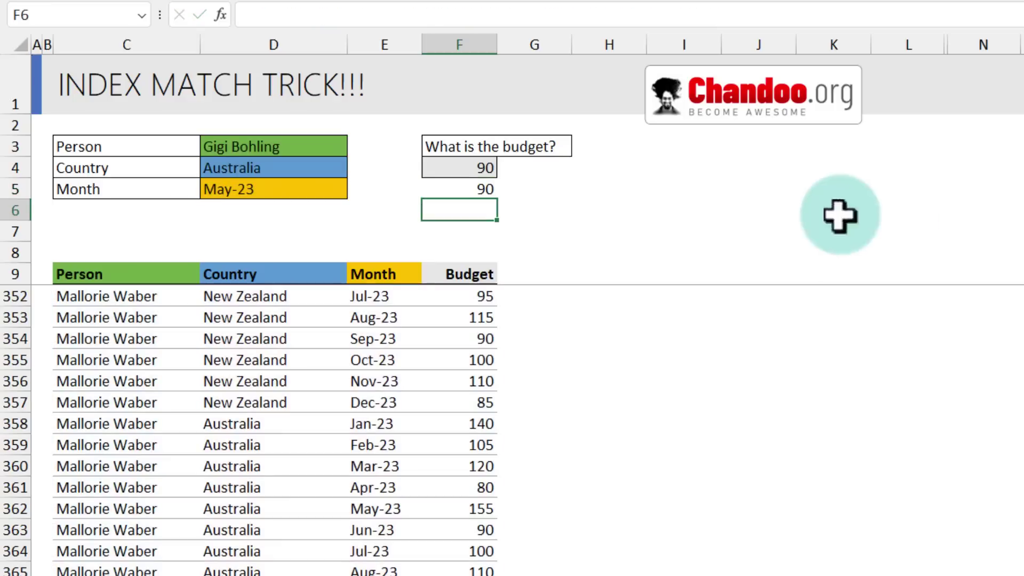
left_click(483, 193)
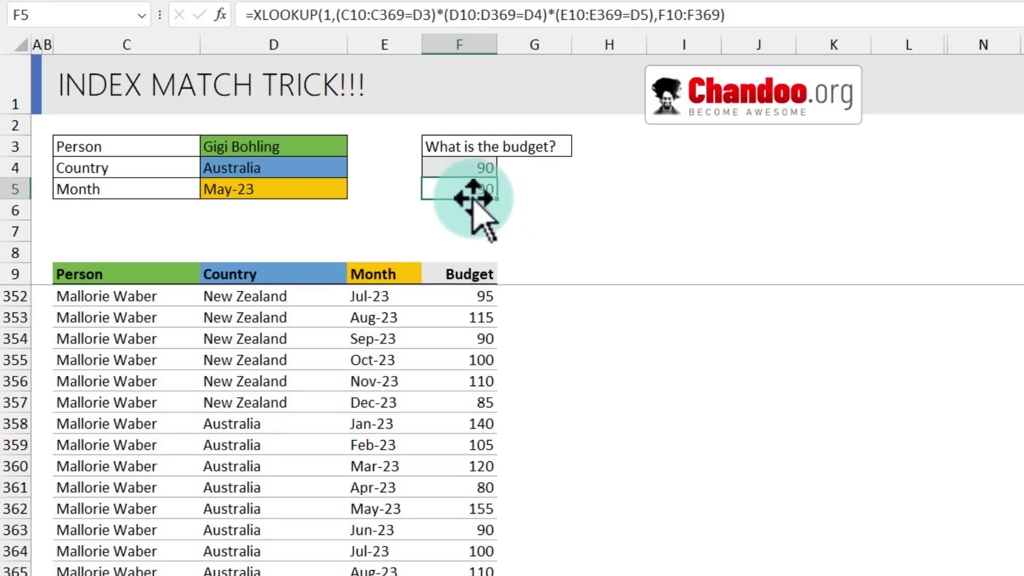
key("F2")
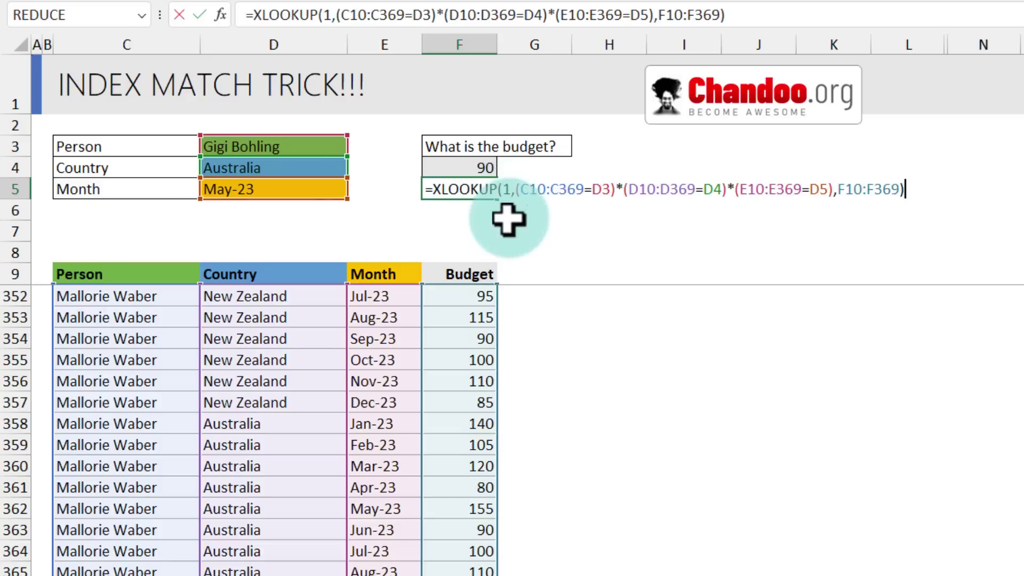
key("ctrl+Return")
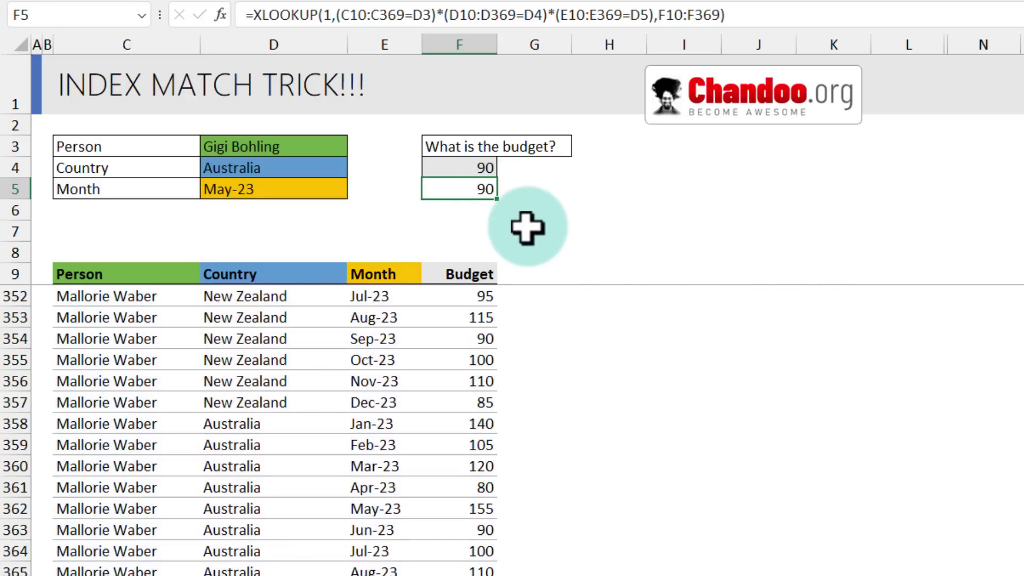